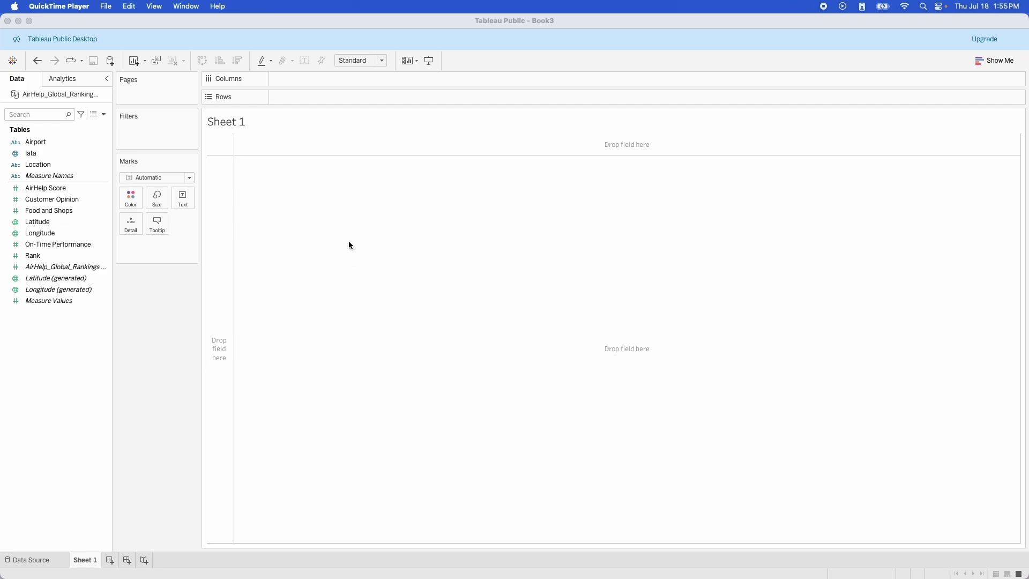
Put Airport and Iata on the Rows shelf so each airport row shows its code
left_click(171, 304)
left_click(34, 141)
left_click_drag(33, 144, 288, 97)
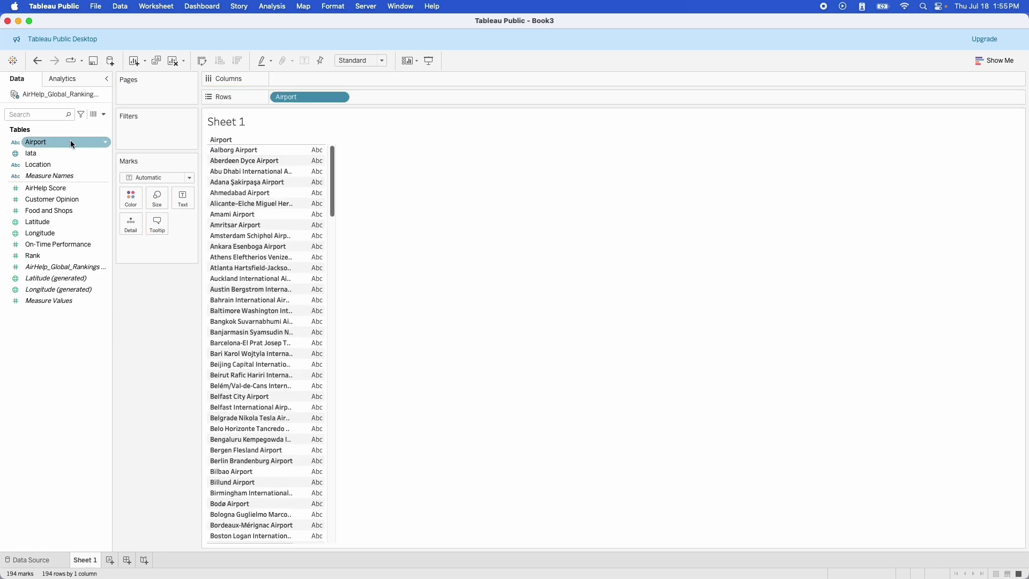
left_click_drag(53, 153, 474, 97)
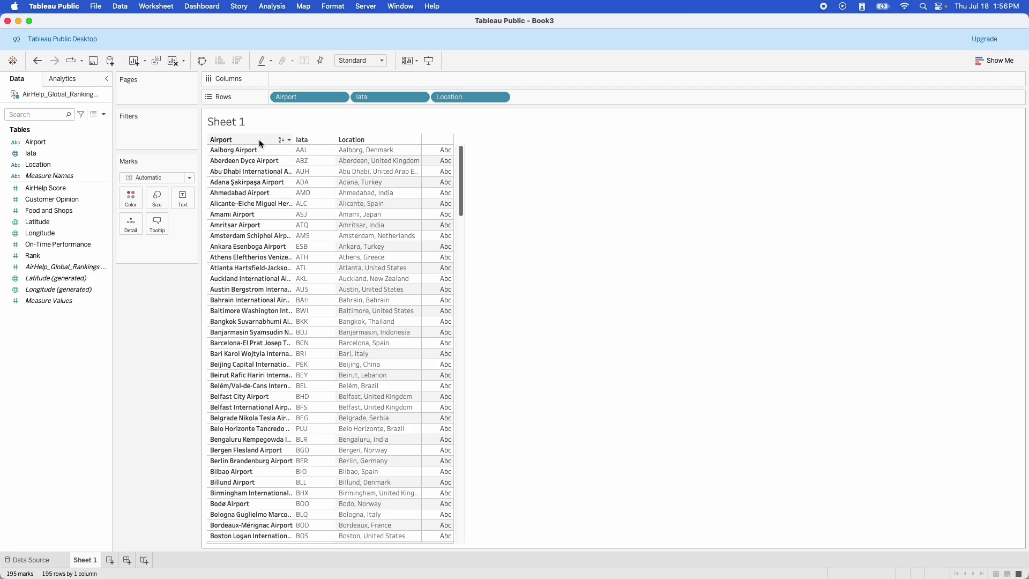
left_click(281, 139)
left_click(280, 140)
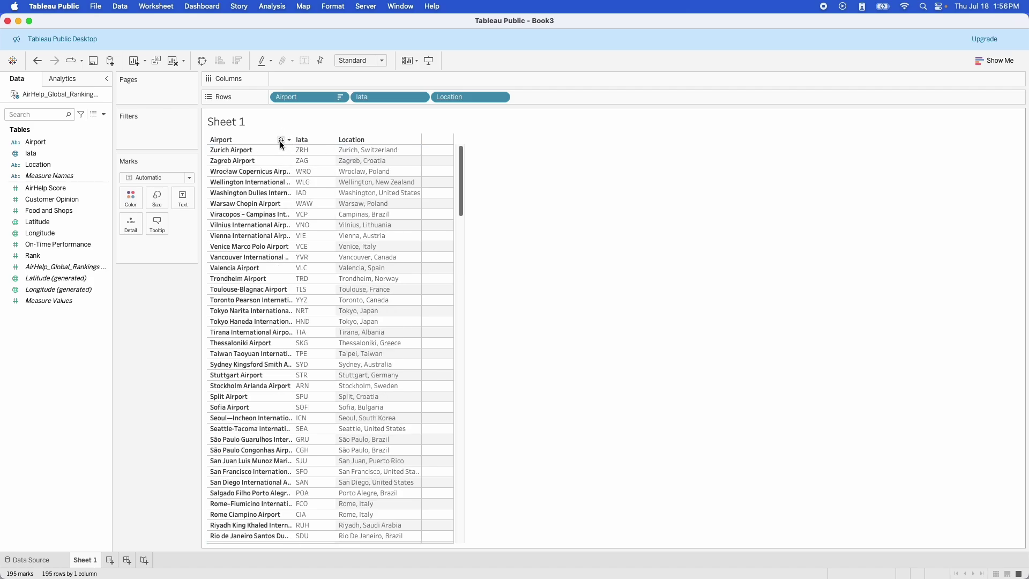
left_click(280, 141)
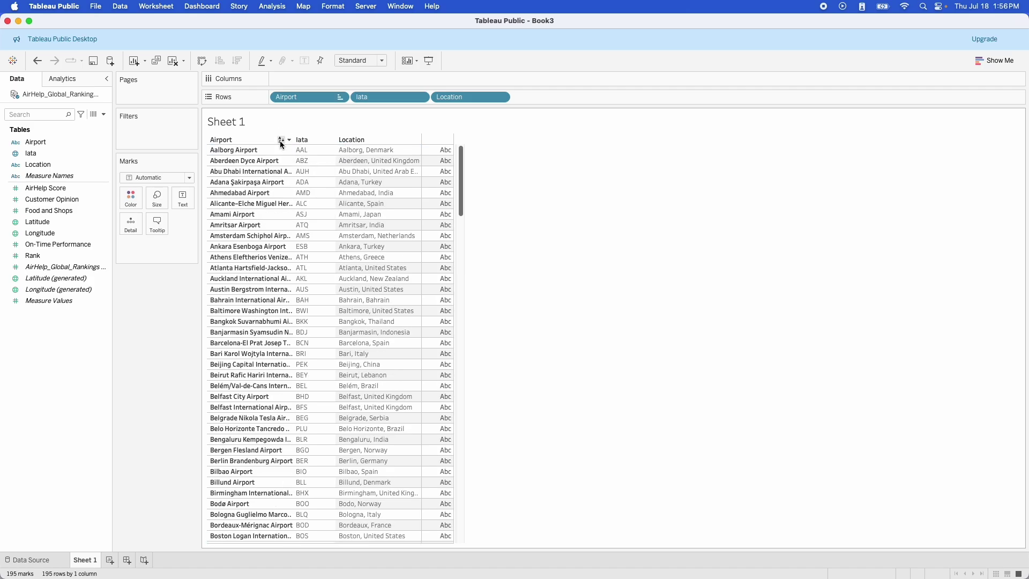
left_click(280, 141)
left_click(281, 140)
left_click(324, 139)
left_click(323, 139)
left_click(328, 140)
left_click(321, 139)
mouse_move(444, 199)
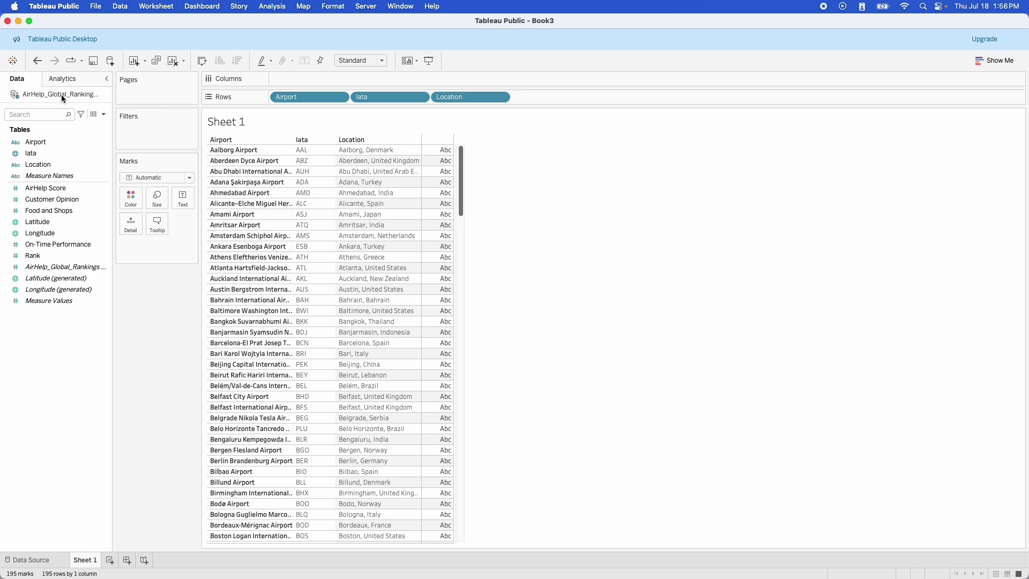
Start a new parameter named Sort Order with the String data type
left_click(101, 197)
left_click(104, 114)
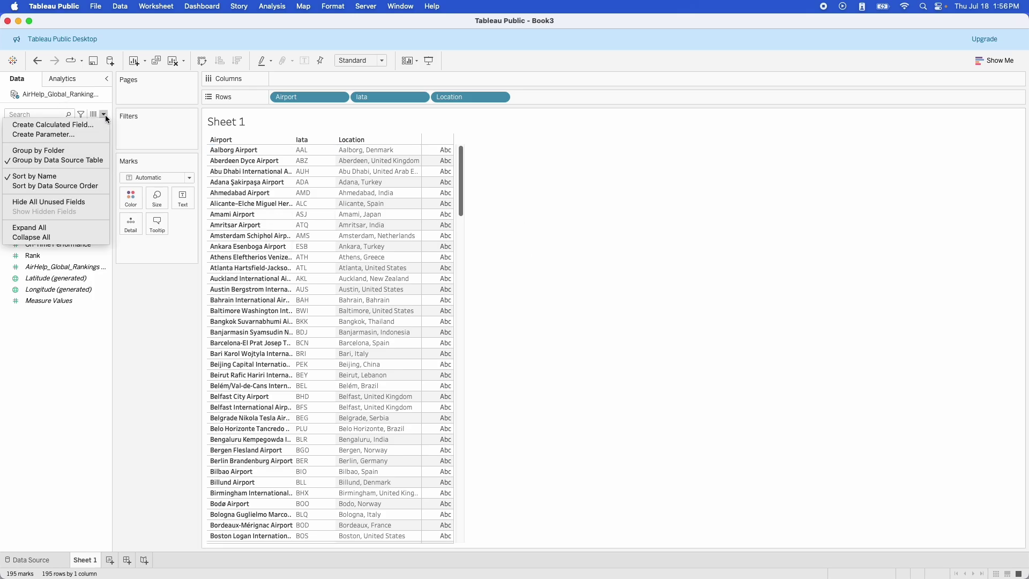
key("Escape")
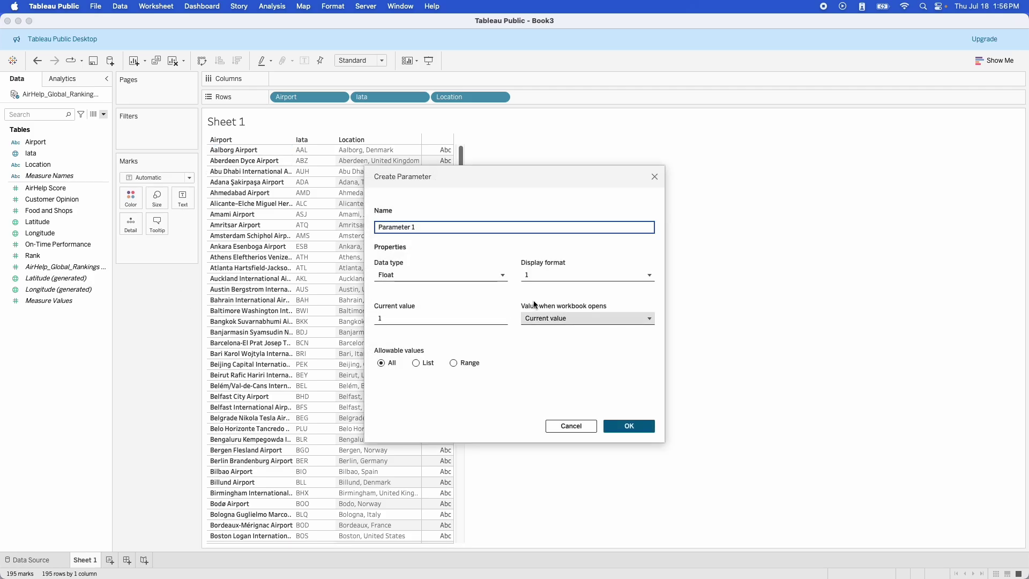
left_click_drag(493, 184, 633, 146)
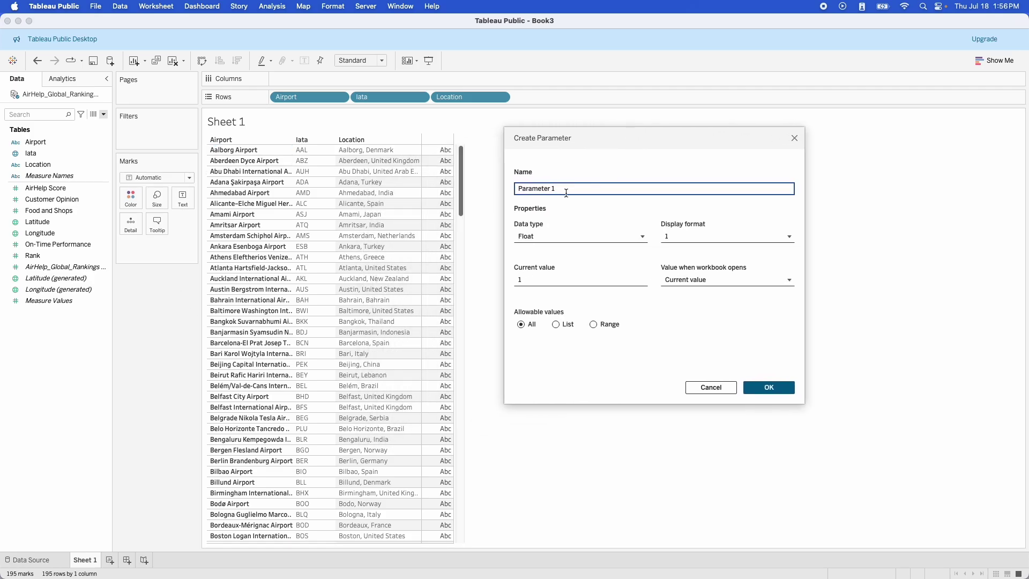
left_click_drag(571, 189, 491, 185)
type("Sort Order")
left_click(578, 238)
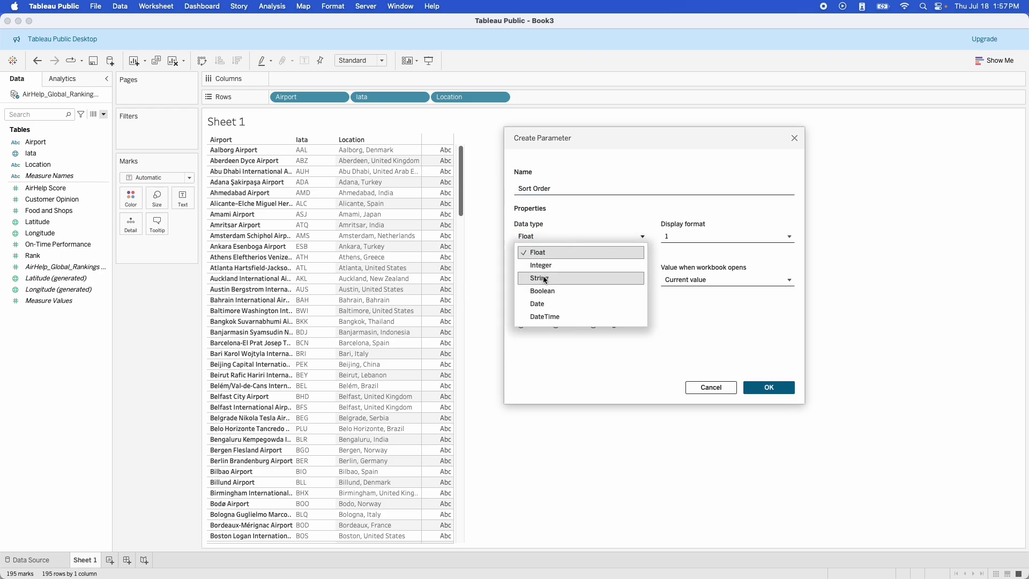
left_click(562, 278)
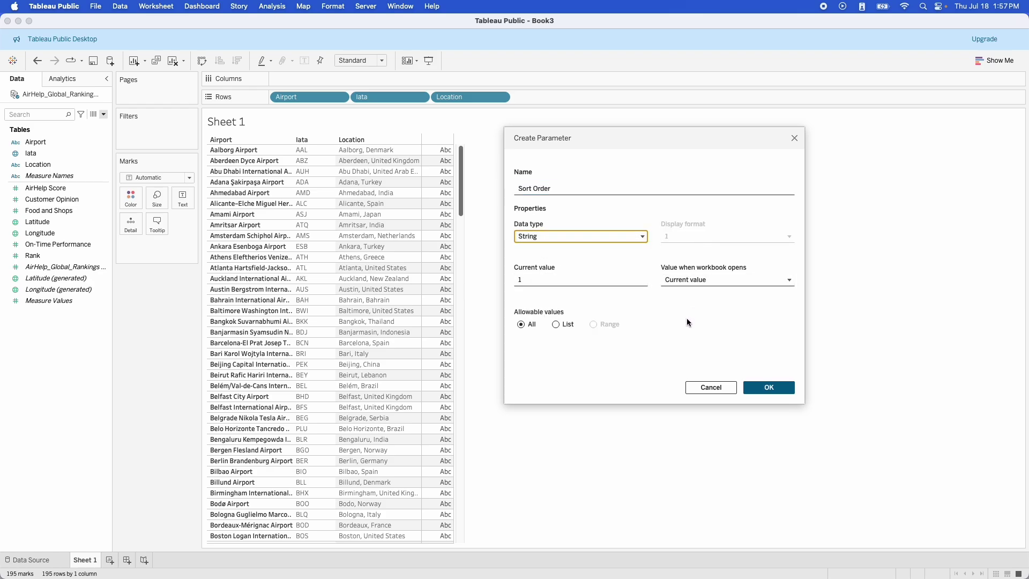
Restrict its allowed values to a list of Airport, IATA and Location, and confirm
left_click(691, 280)
left_click(692, 278)
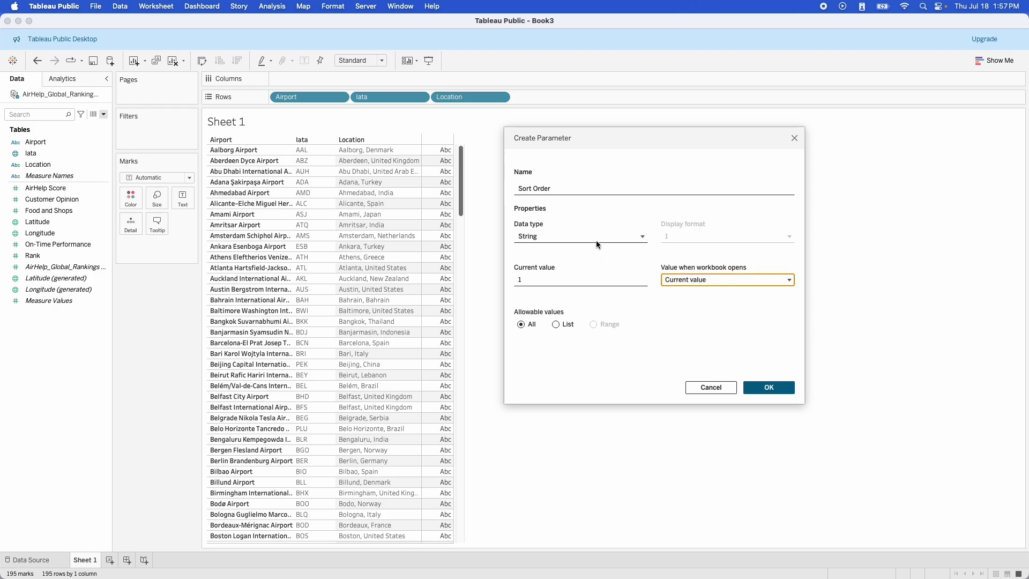
left_click(552, 324)
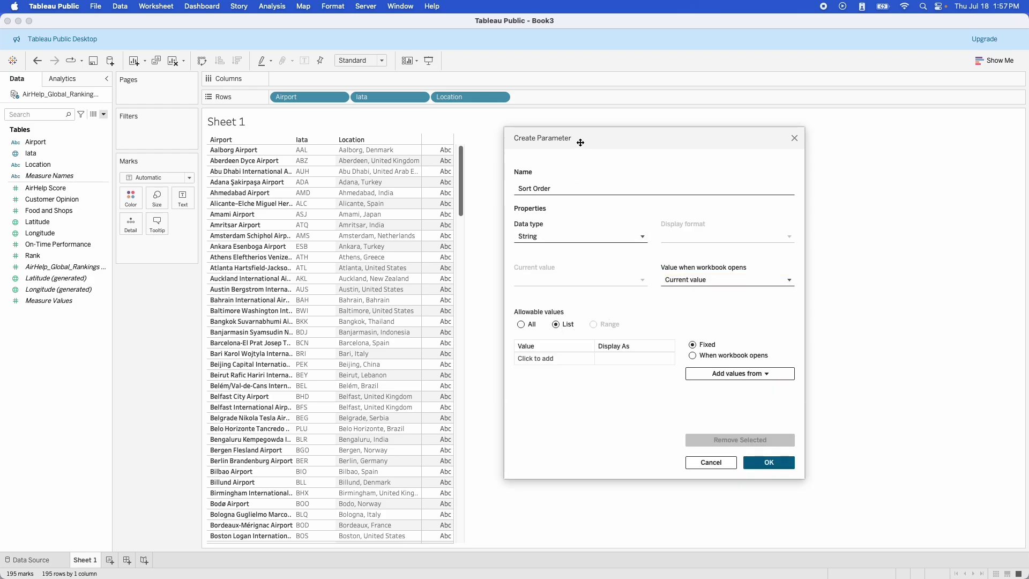
left_click_drag(580, 142, 573, 42)
left_click(555, 258)
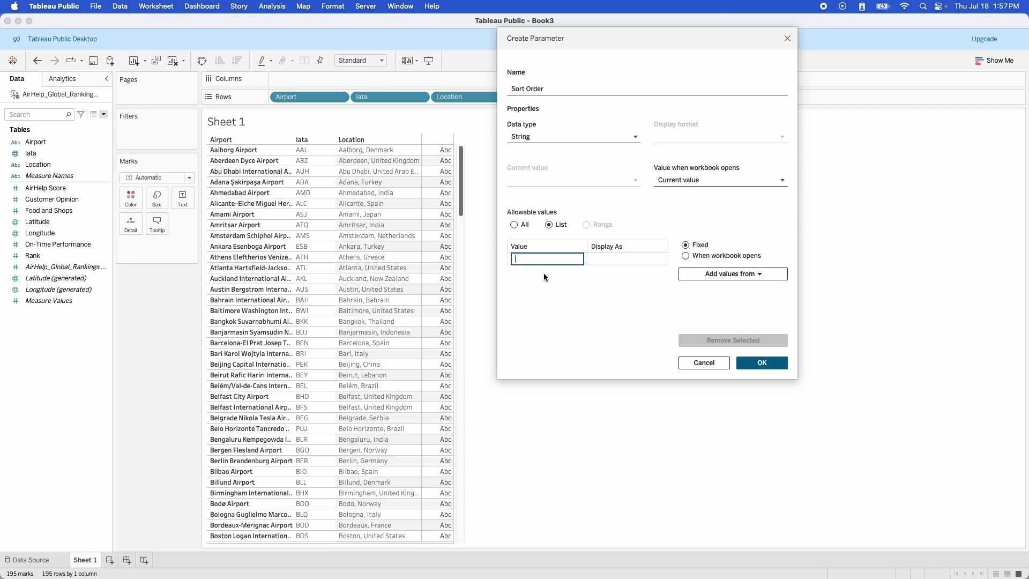
type("Airport")
key("Return")
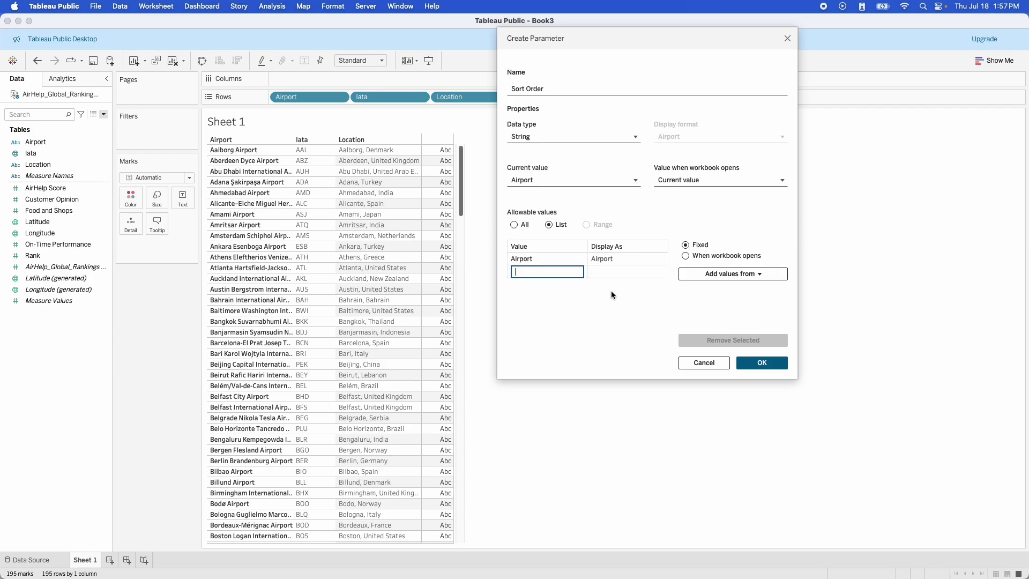
type("IATA")
key("Return")
type("Location")
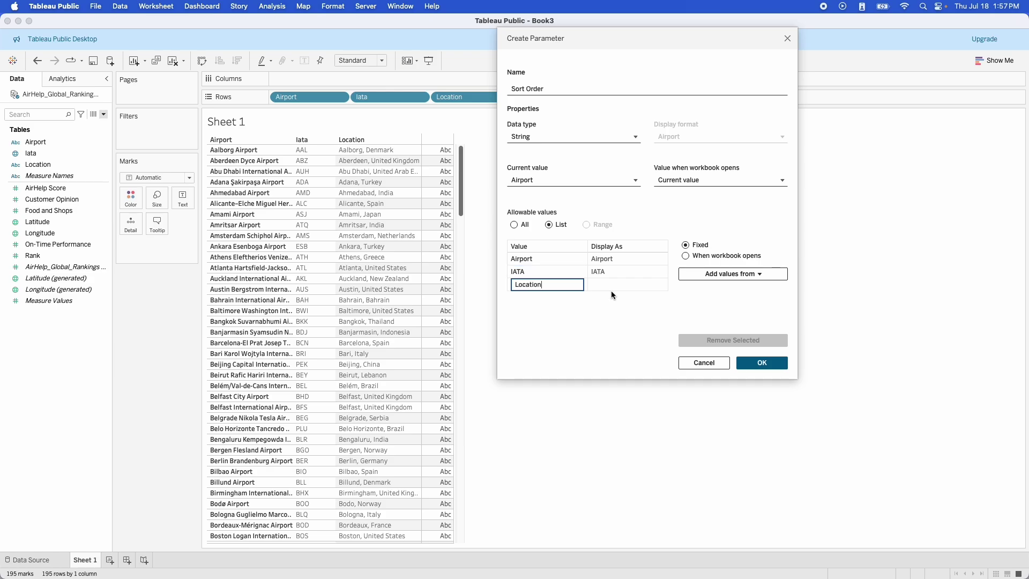
key("Return")
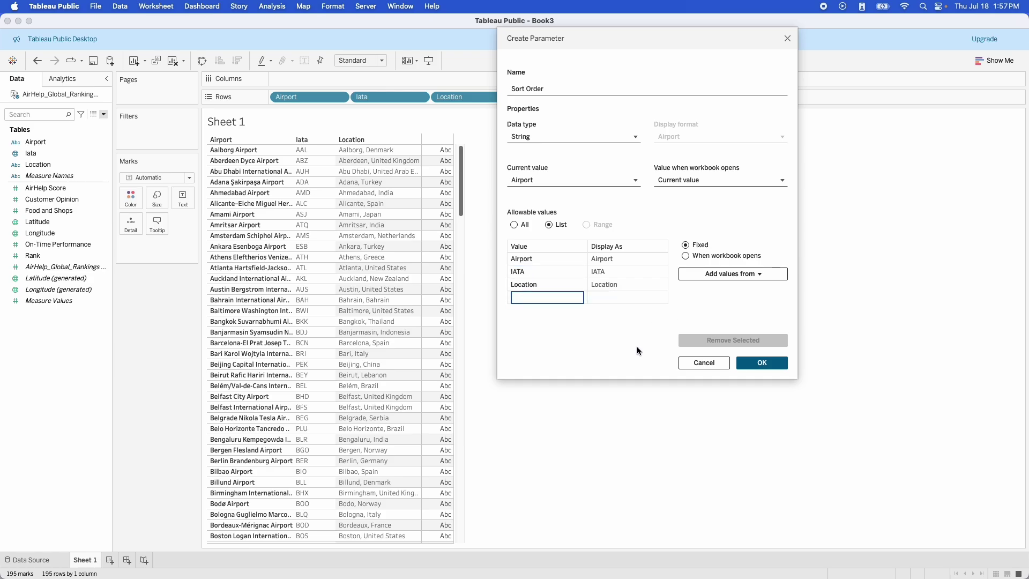
left_click(761, 363)
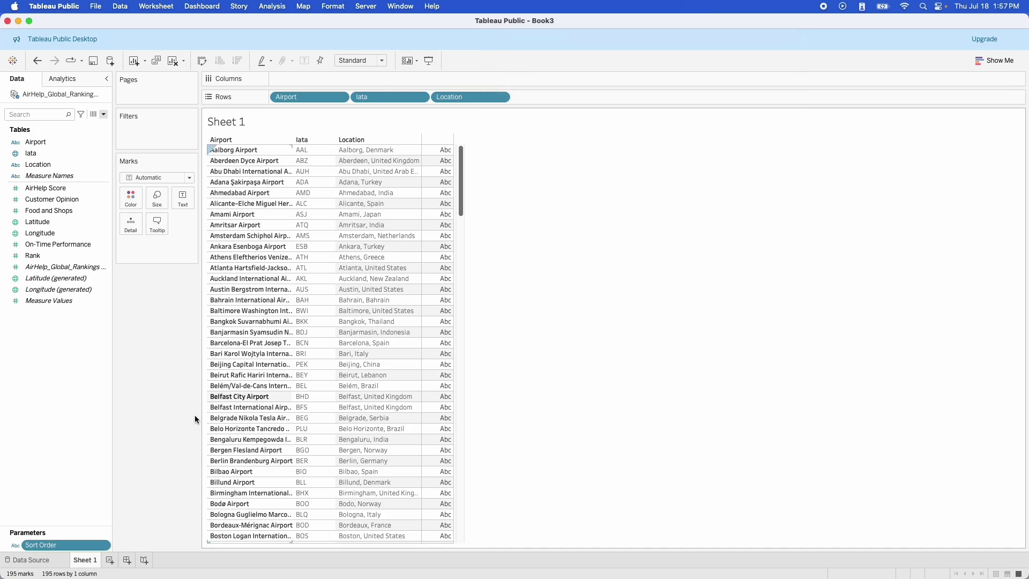
Show the Sort Order parameter control on the sheet
mouse_move(53, 547)
left_mouse_down()
mouse_move(889, 281)
mouse_move(160, 482)
mouse_move(52, 544)
left_mouse_up()
right_click(52, 545)
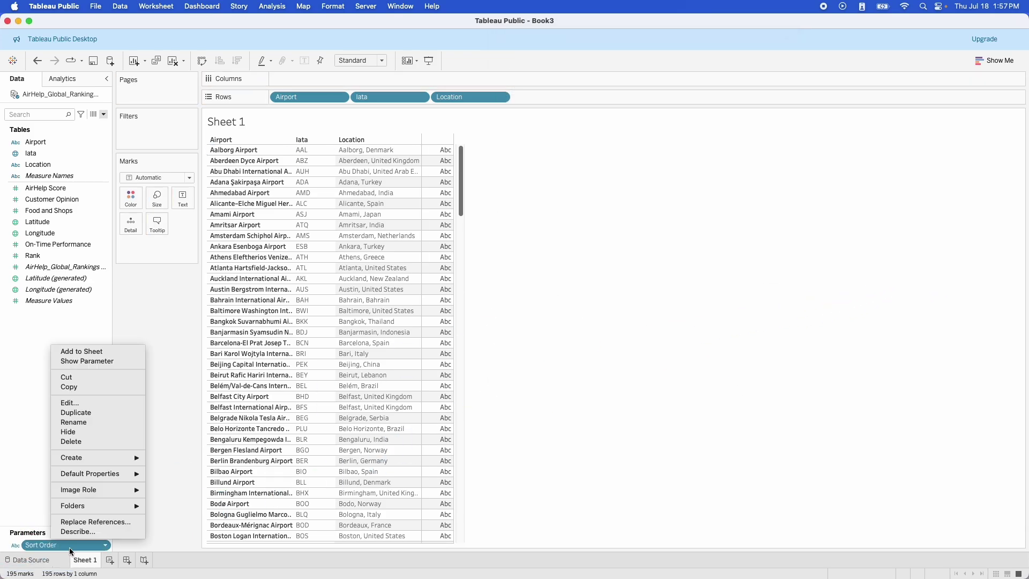
left_click(83, 352)
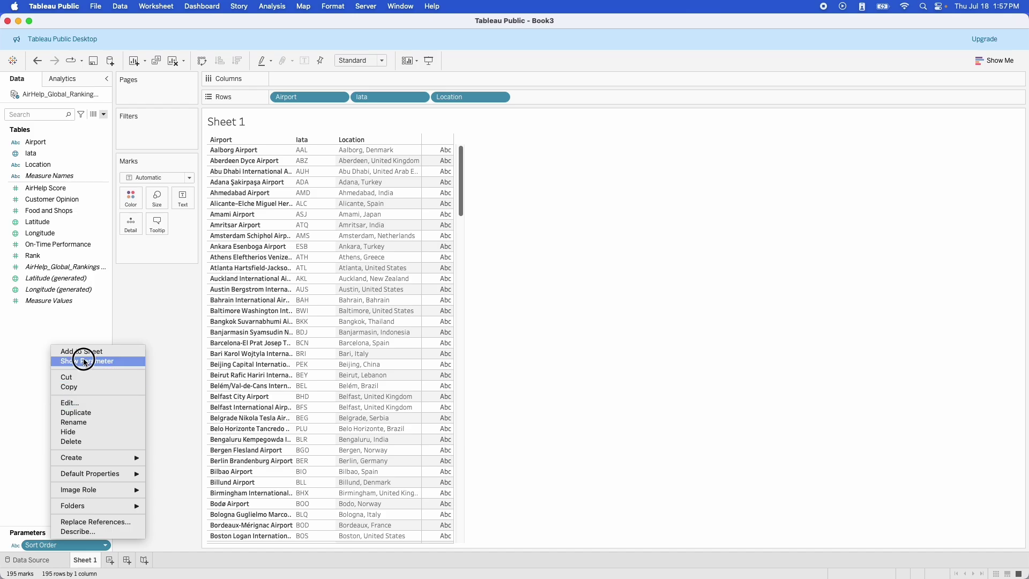
Try Sort Order values Location and IATA, then set it back to Airport
left_click(987, 131)
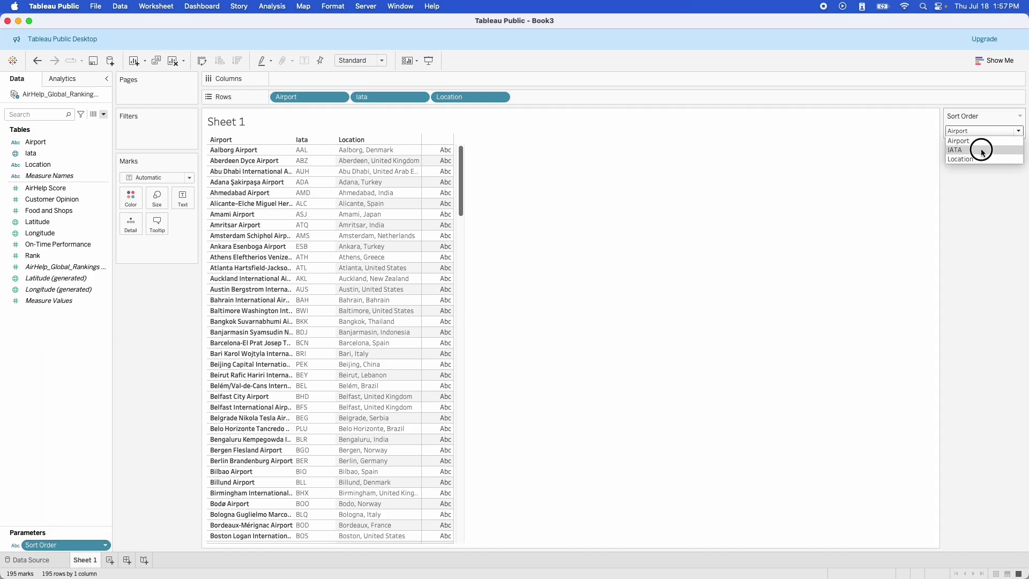
left_click(979, 156)
left_click(981, 130)
left_click(975, 150)
left_click(979, 131)
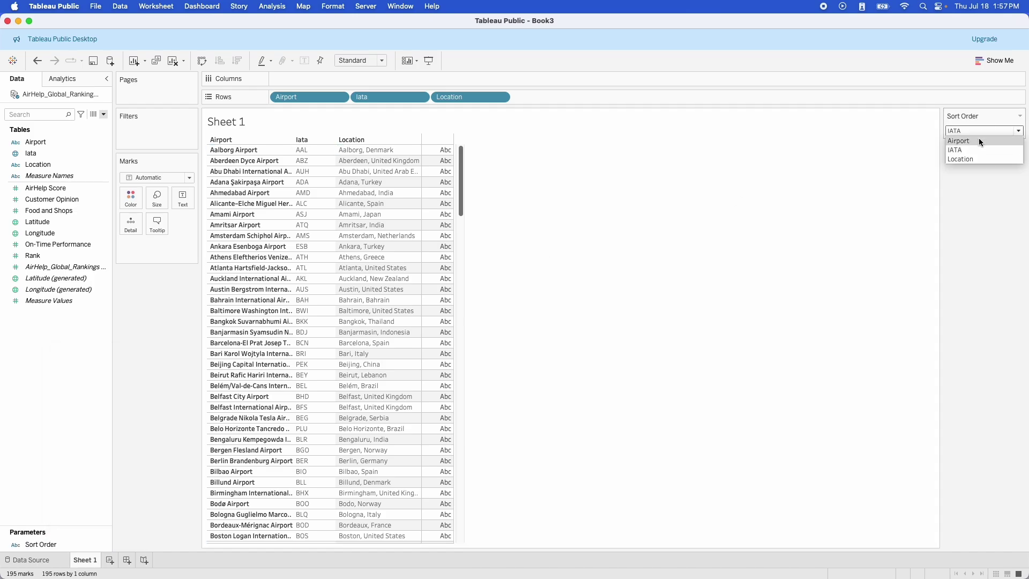
left_click(978, 141)
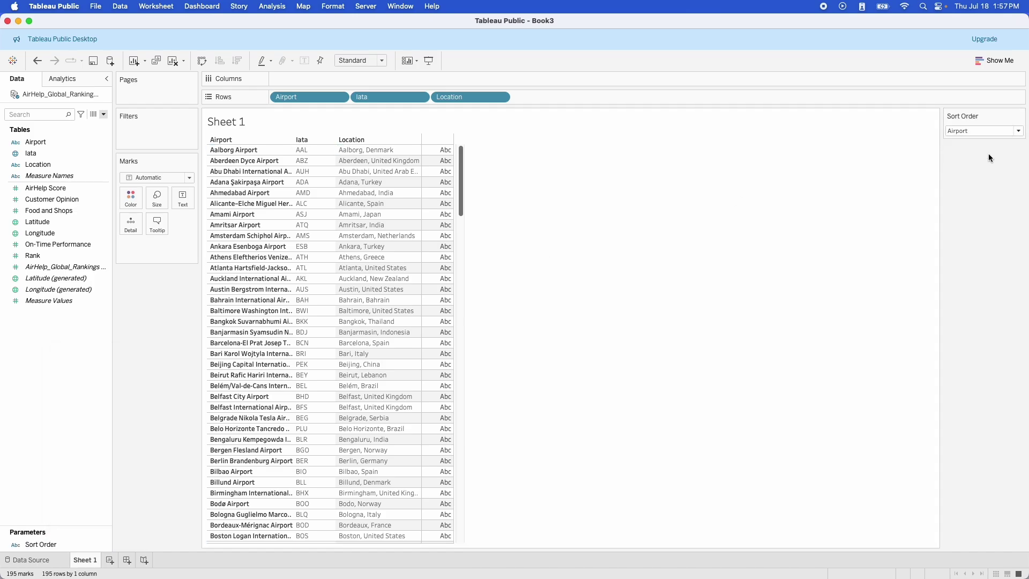
Create a calculated field named Sort Field starting CASE [Sort Order] WHEN 'Airport' THEN [Airport]
left_click(104, 114)
left_click(27, 124)
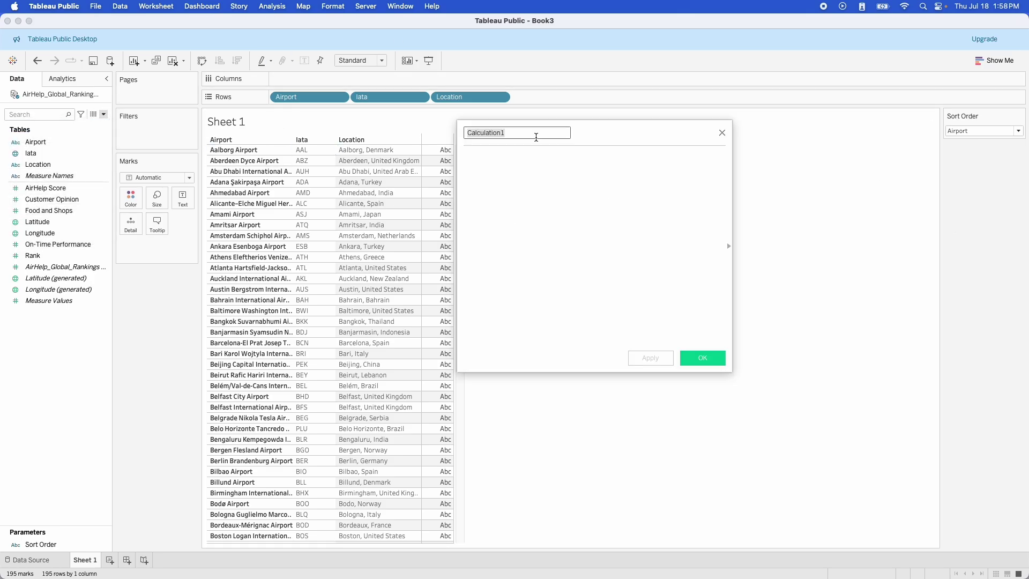
type("Sort Field")
left_click(551, 145)
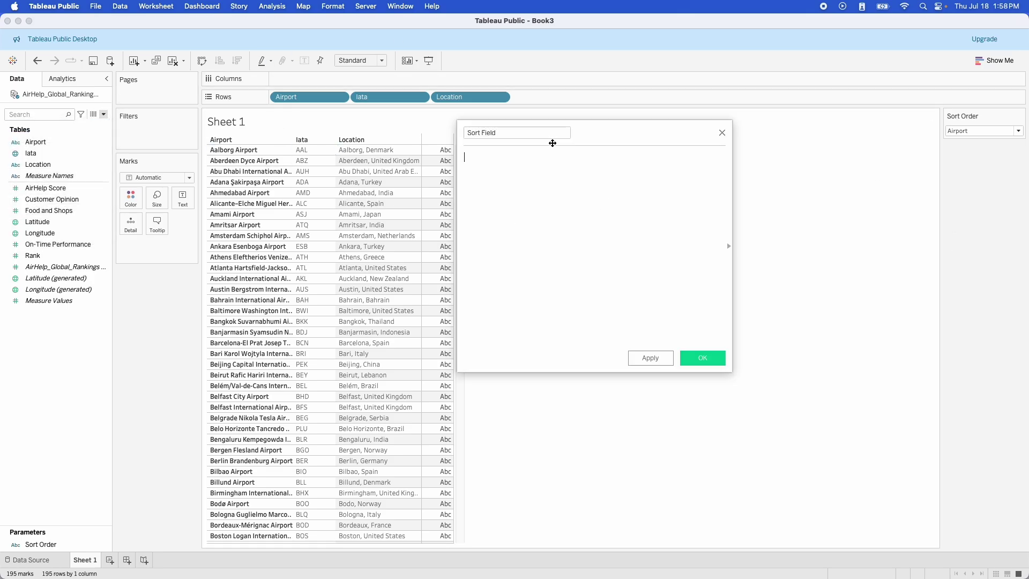
type("case")
type(" [Sort Order]")
type("when ")
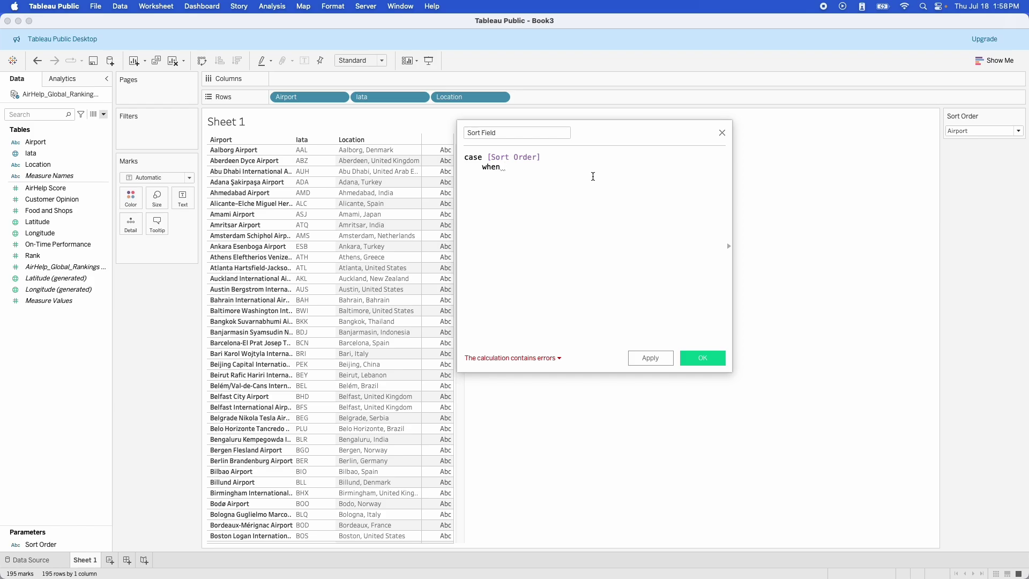
type("''Airport' then ")
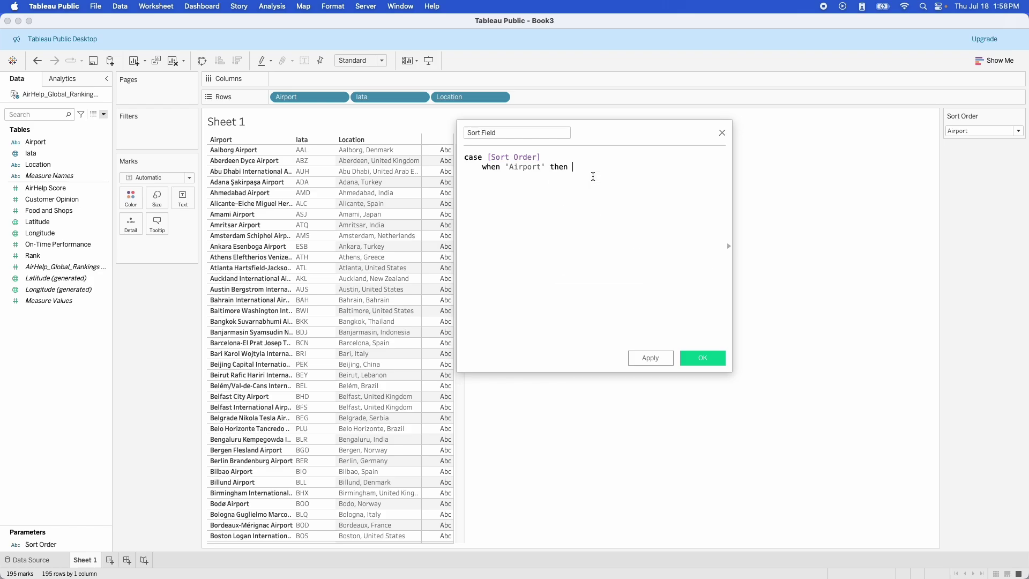
type("air")
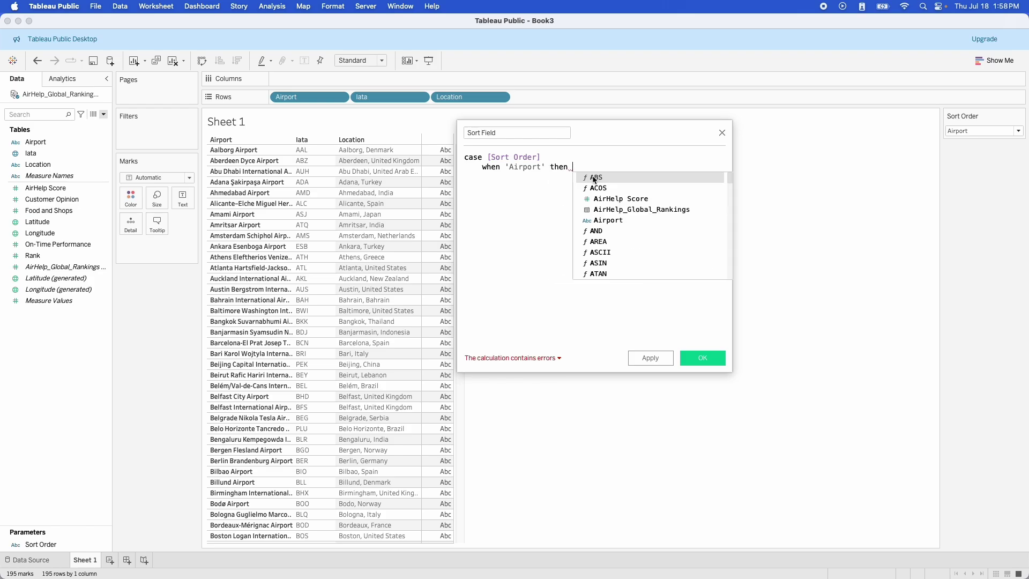
key("Down")
key("Down")
key("Return")
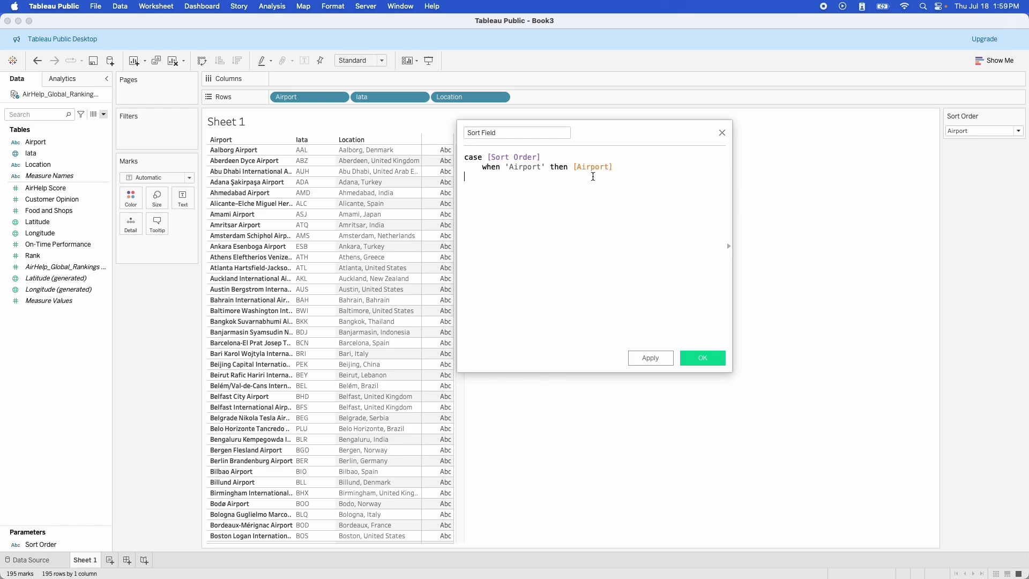
Add WHEN 'IATA' THEN [Iata], WHEN 'Location' THEN [Location], ELSE 'Error', END, and save
type("wn")
key("BackSpace")
type("hen 'IATA' then [Iata]")
key("Escape")
type("when ")
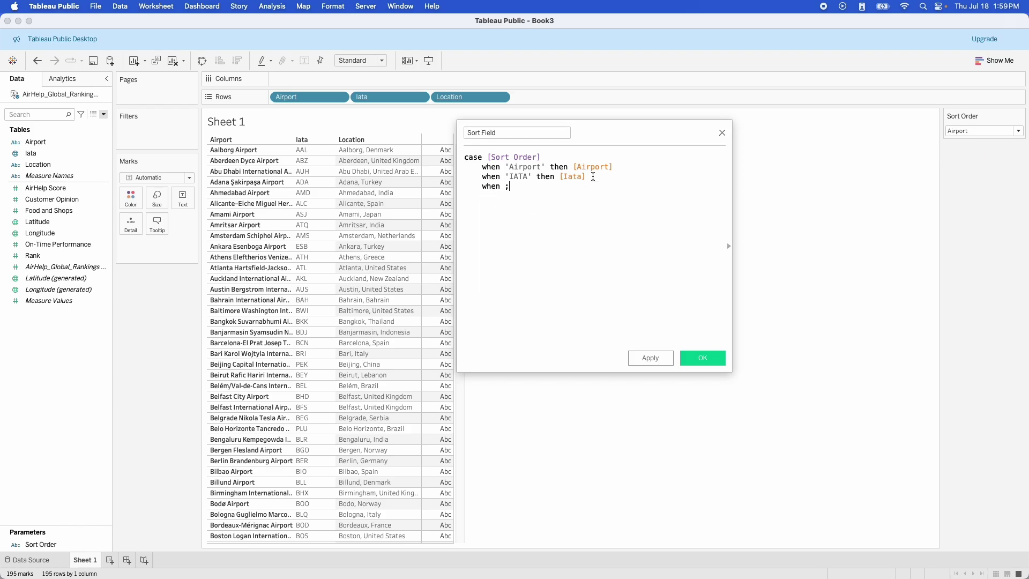
type("'Location' then [Location]")
key("Return")
type("else ")
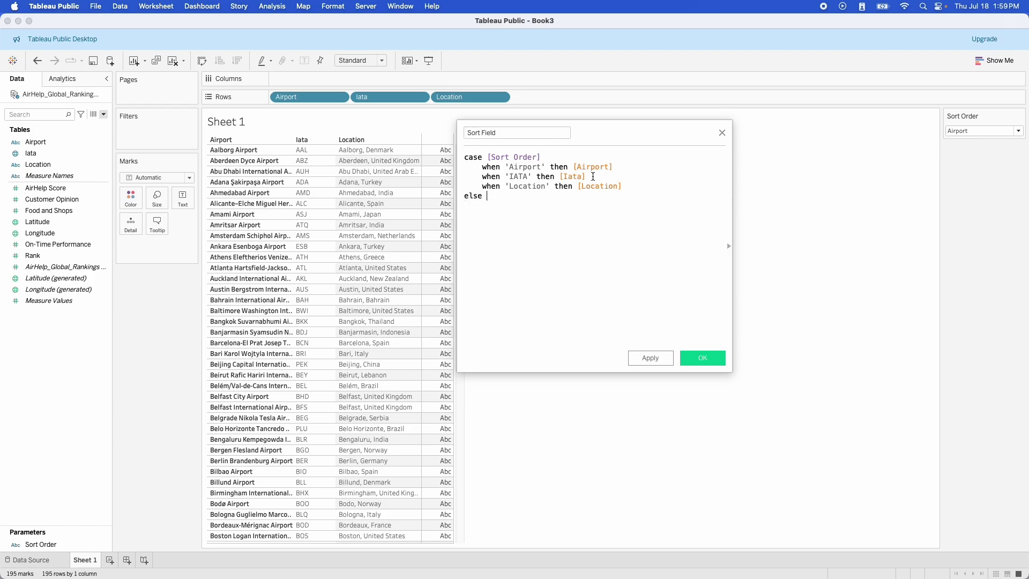
type("'Error'")
key("Return")
type("end")
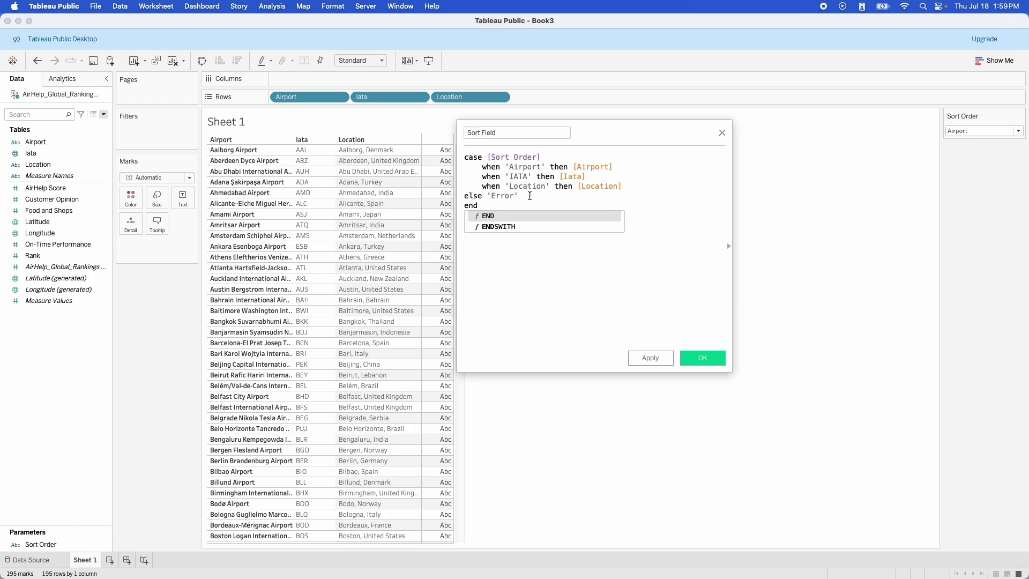
key("Escape")
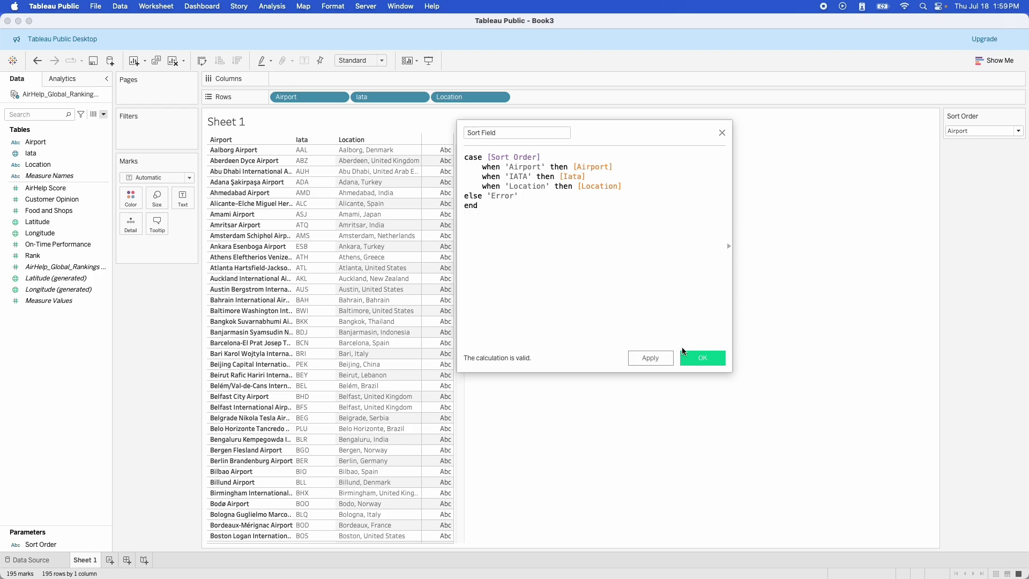
left_click(720, 358)
Place Sort Field first on Rows and sort Airport and Iata ascending
left_click_drag(69, 175, 280, 98)
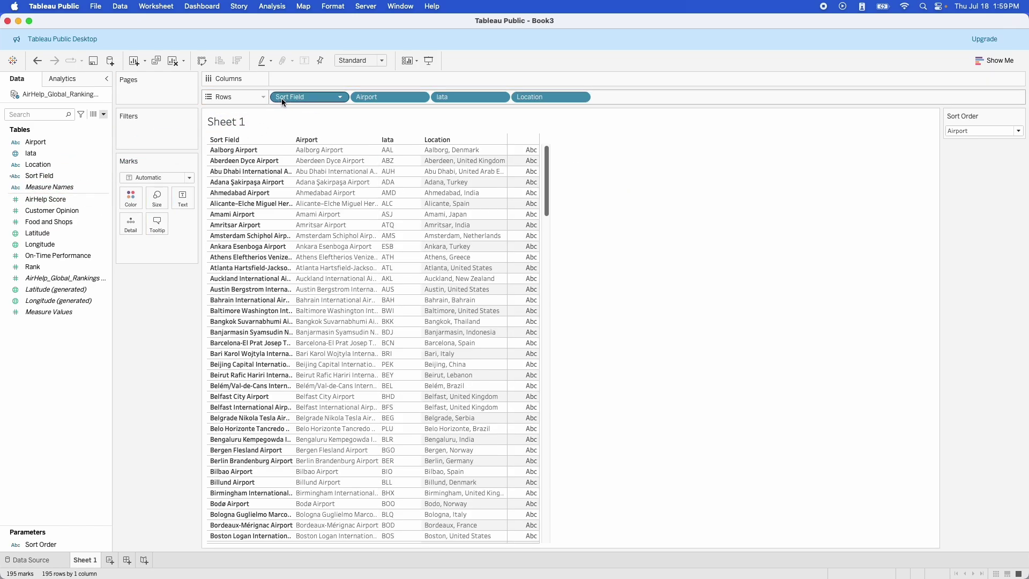
left_click(257, 148)
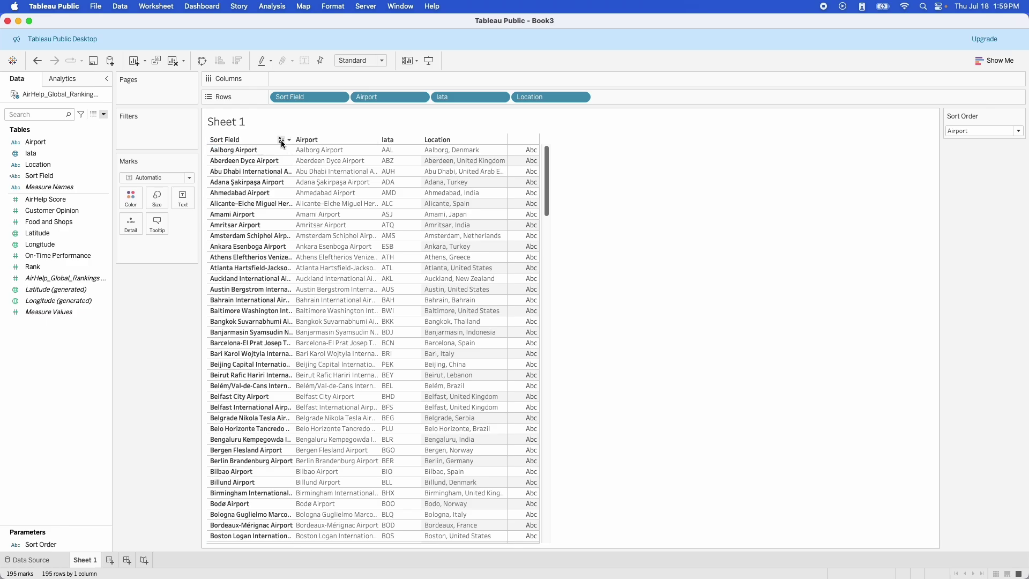
left_click(281, 139)
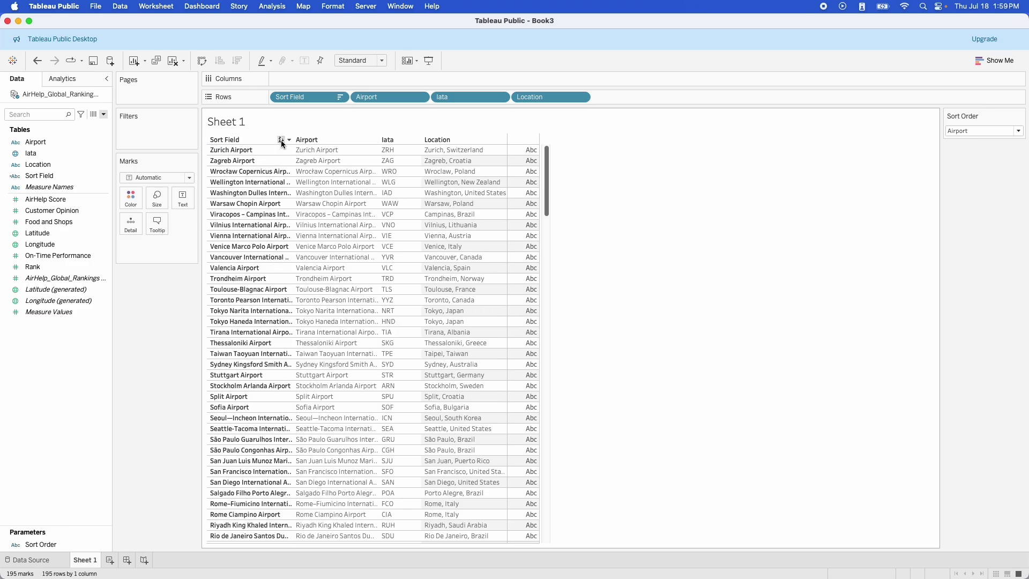
left_click(281, 140)
left_click(280, 140)
left_click(280, 140)
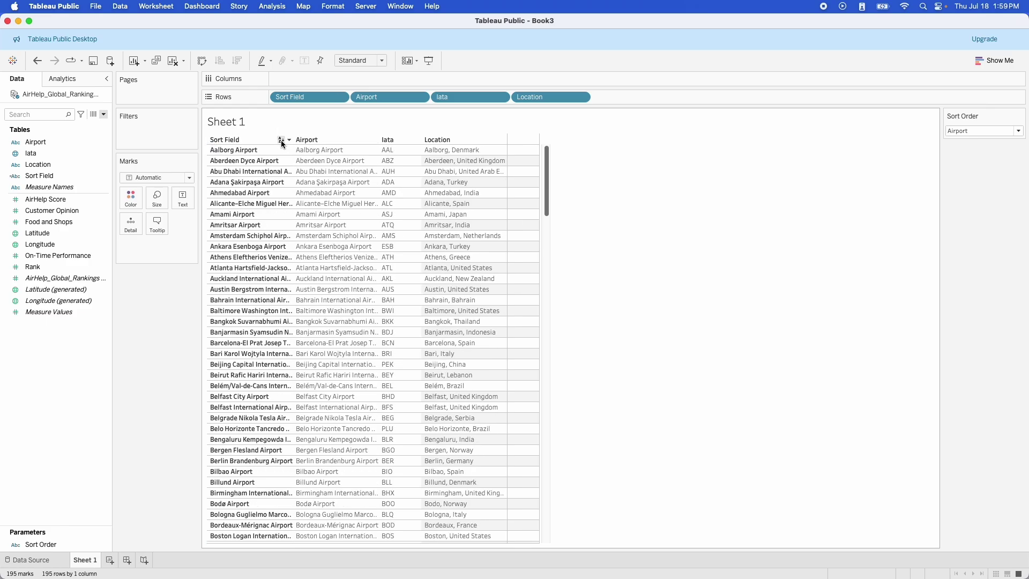
left_click(366, 139)
left_click(412, 140)
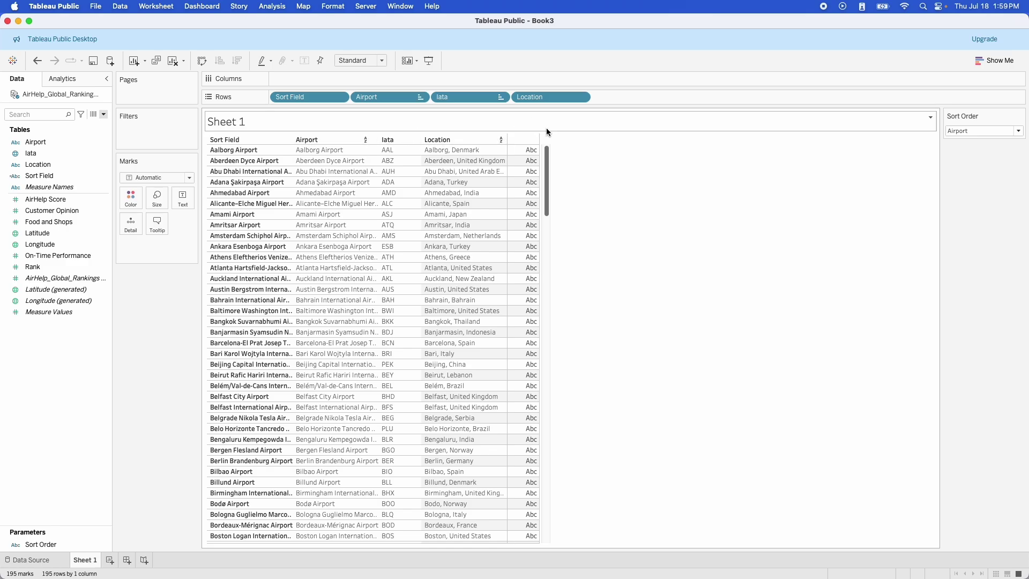
Switch Sort Order to IATA, then Location, and hide the Sort Field header
left_click(971, 131)
left_click(964, 150)
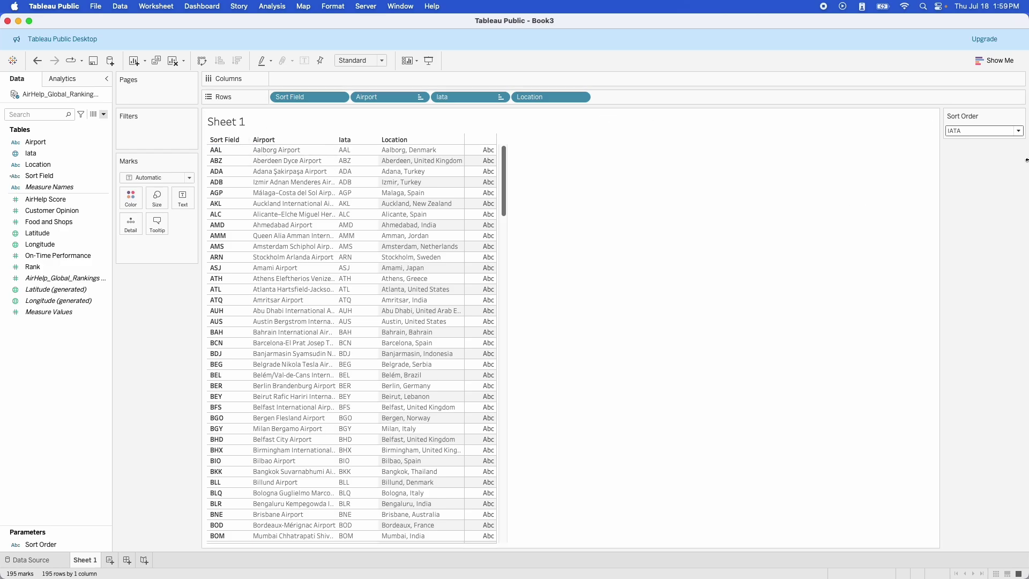
left_click(965, 131)
left_click(965, 159)
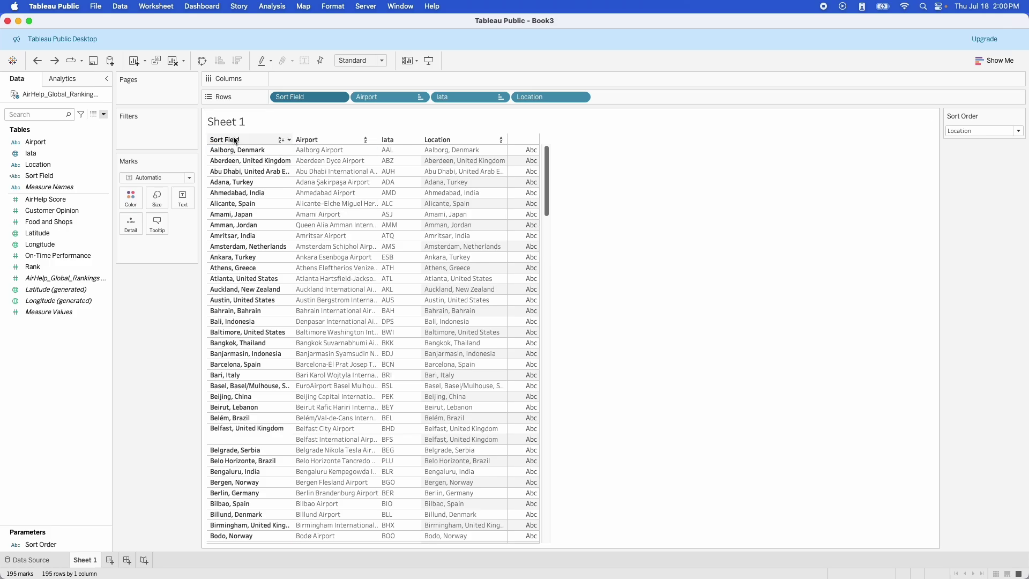
left_click(341, 98)
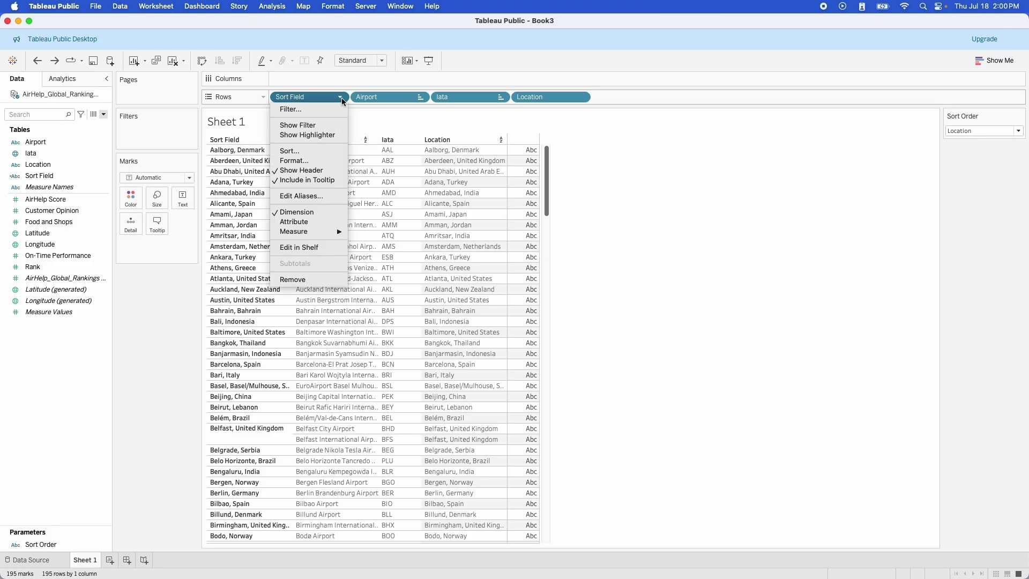
left_click(301, 170)
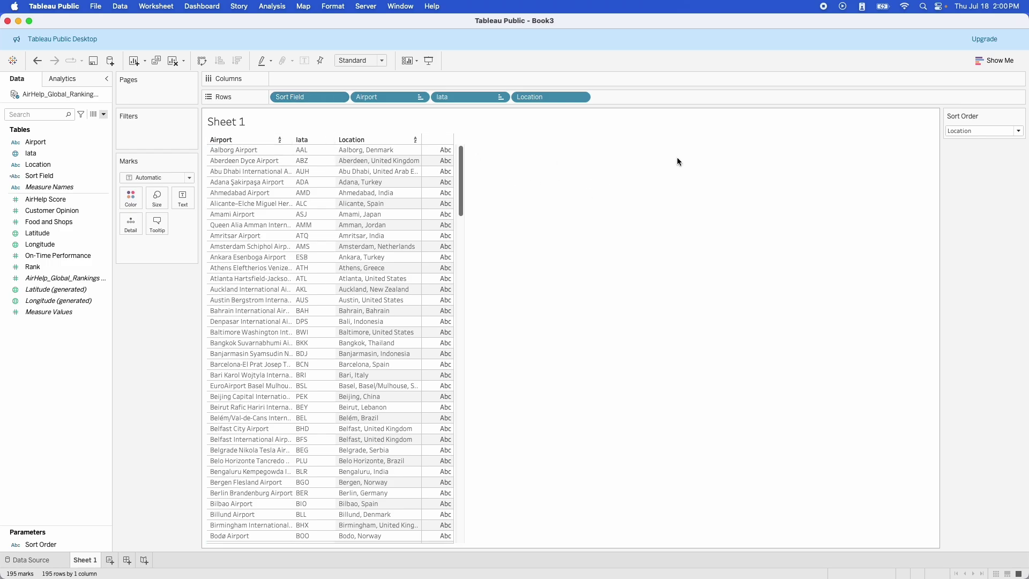
Cycle Sort Order through IATA, Airport, Location and IATA, finishing on Airport
left_click(952, 134)
left_click(960, 146)
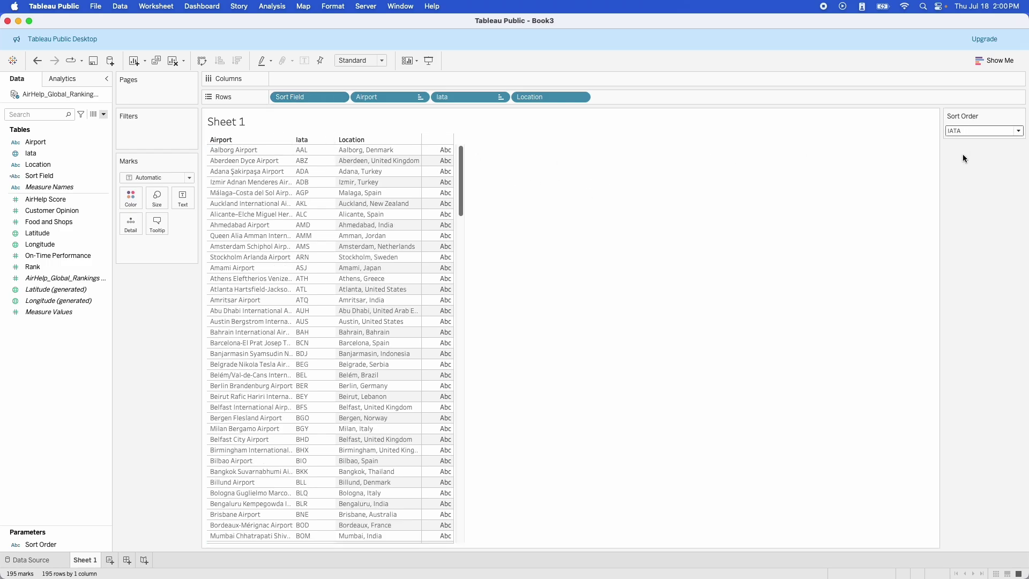
left_click(976, 131)
left_click(972, 140)
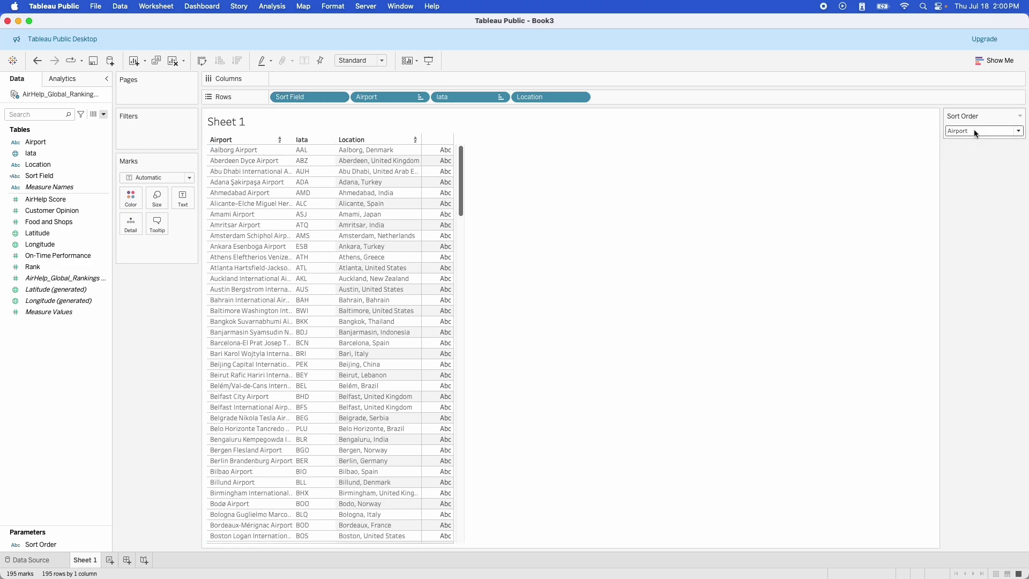
left_click(973, 130)
left_click(977, 159)
left_click(980, 135)
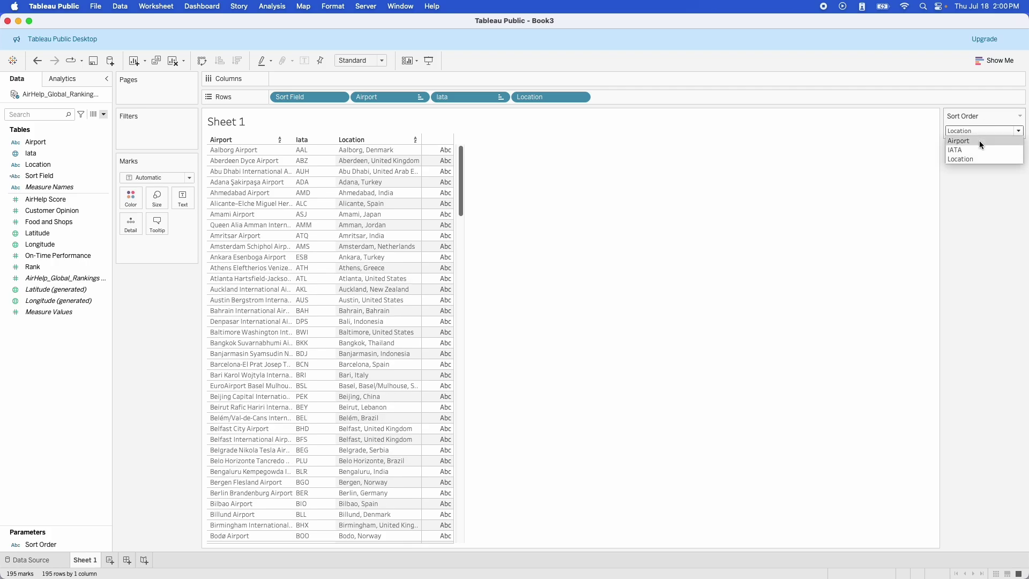
left_click(979, 141)
left_click(979, 133)
left_click(979, 149)
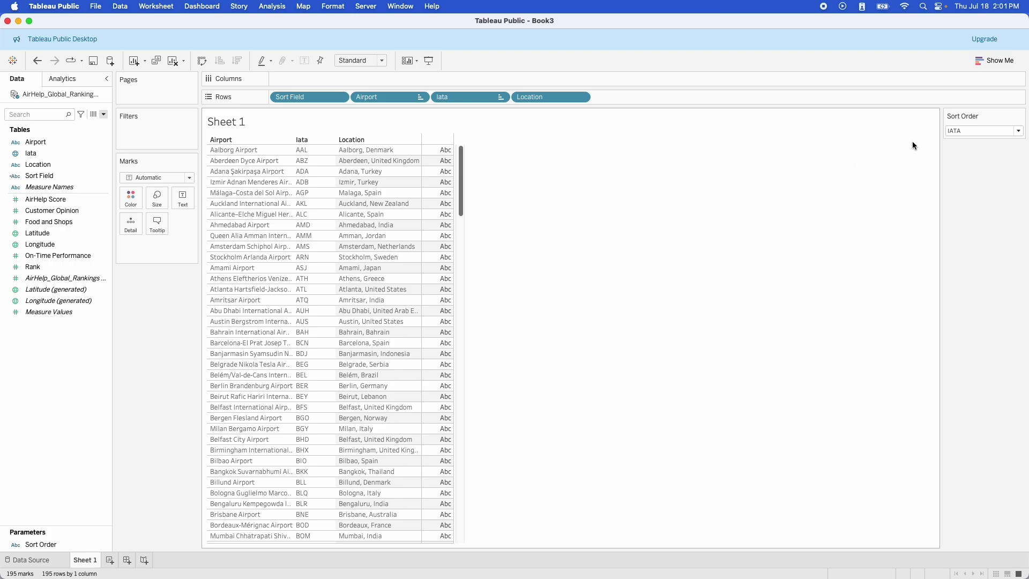
left_click(971, 130)
left_click(962, 142)
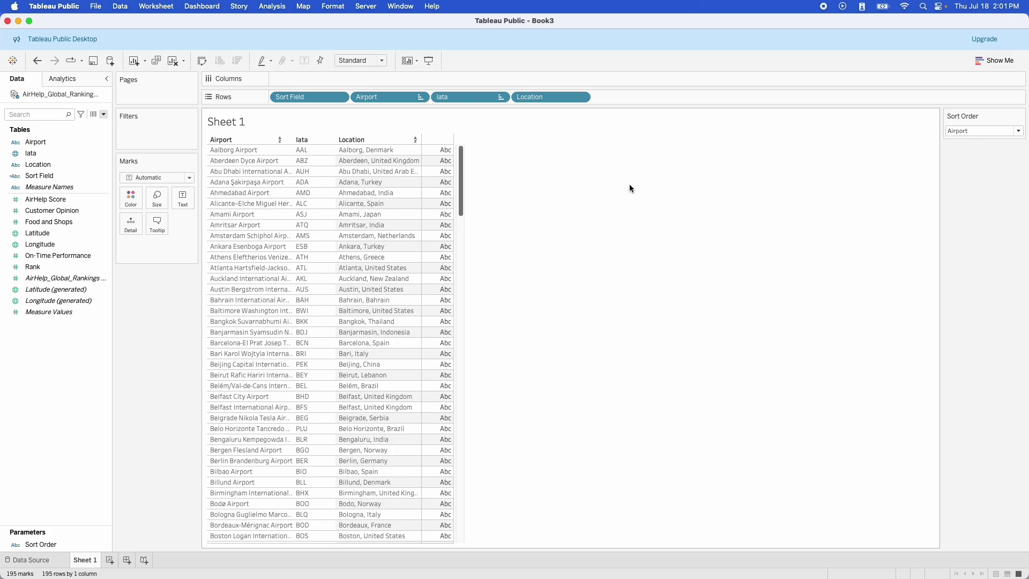